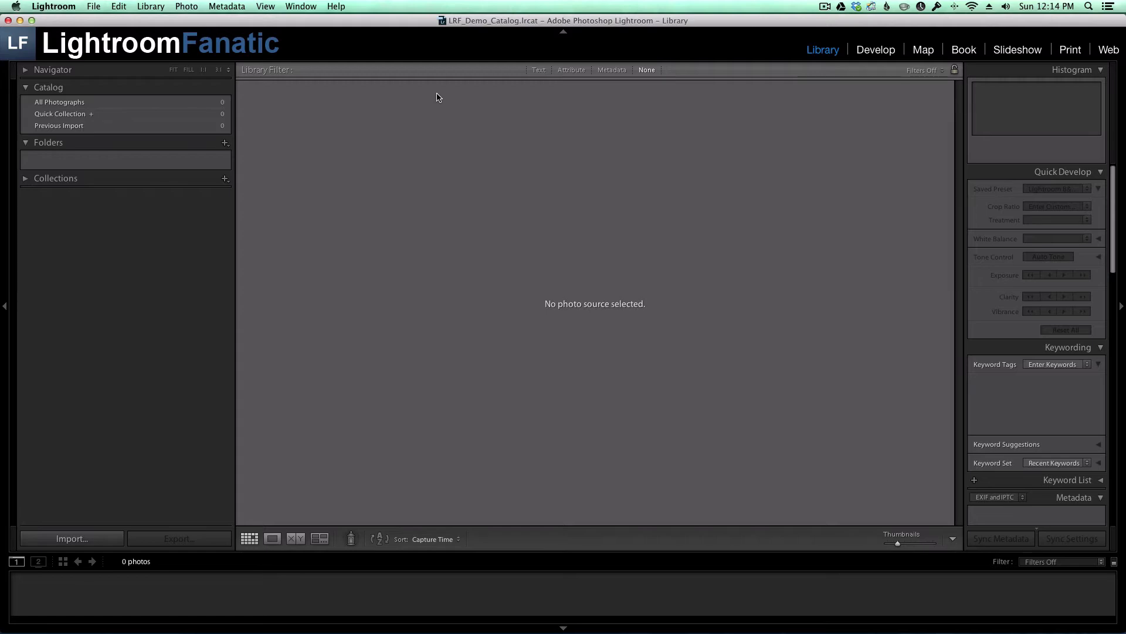
Step: In Finder, collapse and re-expand the stockimages copy, copy 2 and copy 3 folders inside Photos
{"action": "key", "text": "super+Tab"}
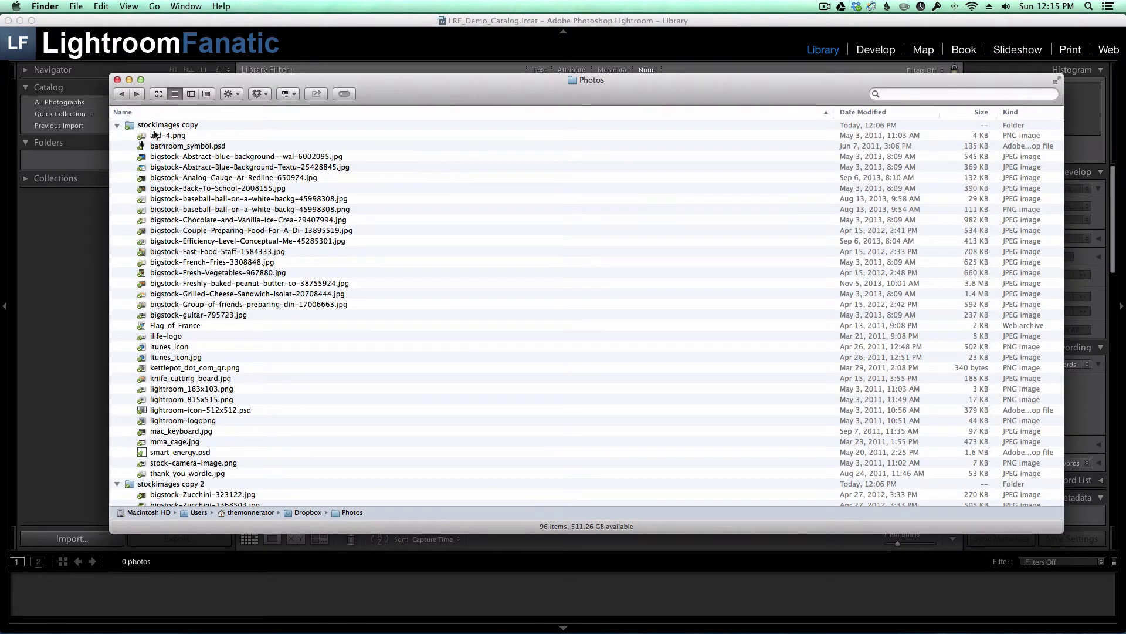
{"action": "left_click", "coordinate": [117, 125]}
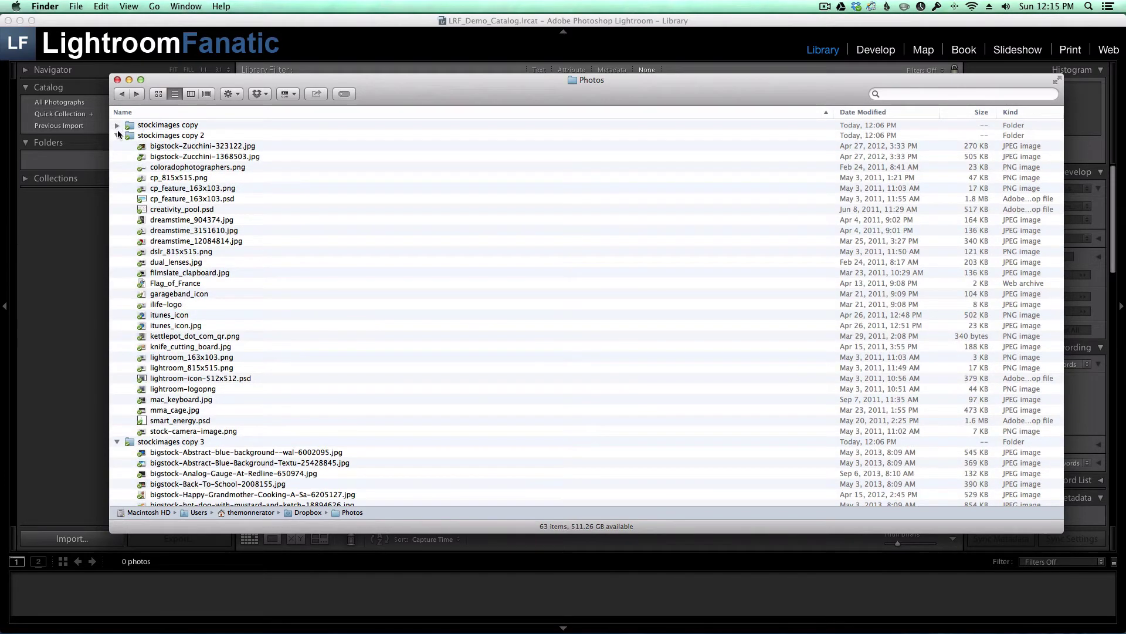
{"action": "left_click", "coordinate": [118, 135]}
{"action": "left_click", "coordinate": [117, 145]}
{"action": "left_click", "coordinate": [117, 144]}
{"action": "left_click", "coordinate": [117, 136]}
{"action": "left_click", "coordinate": [117, 125]}
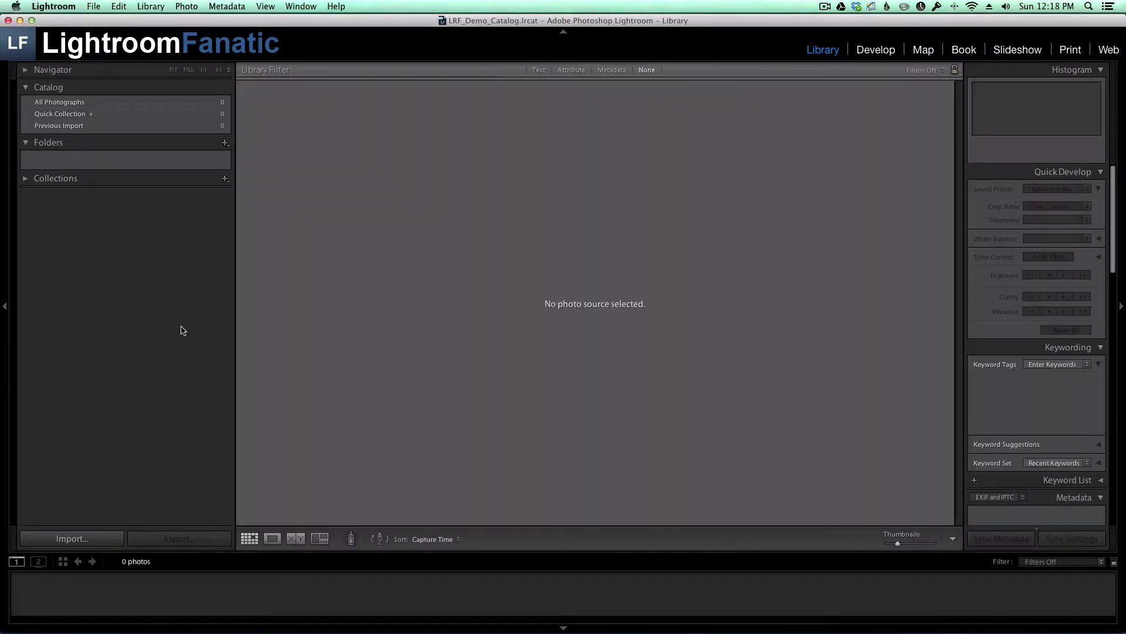
Step: Start a Lightroom import using Macintosh HD > Users > themonnerator > Dropbox > Photos as the source
{"action": "left_click", "coordinate": [88, 7]}
{"action": "left_click", "coordinate": [128, 86]}
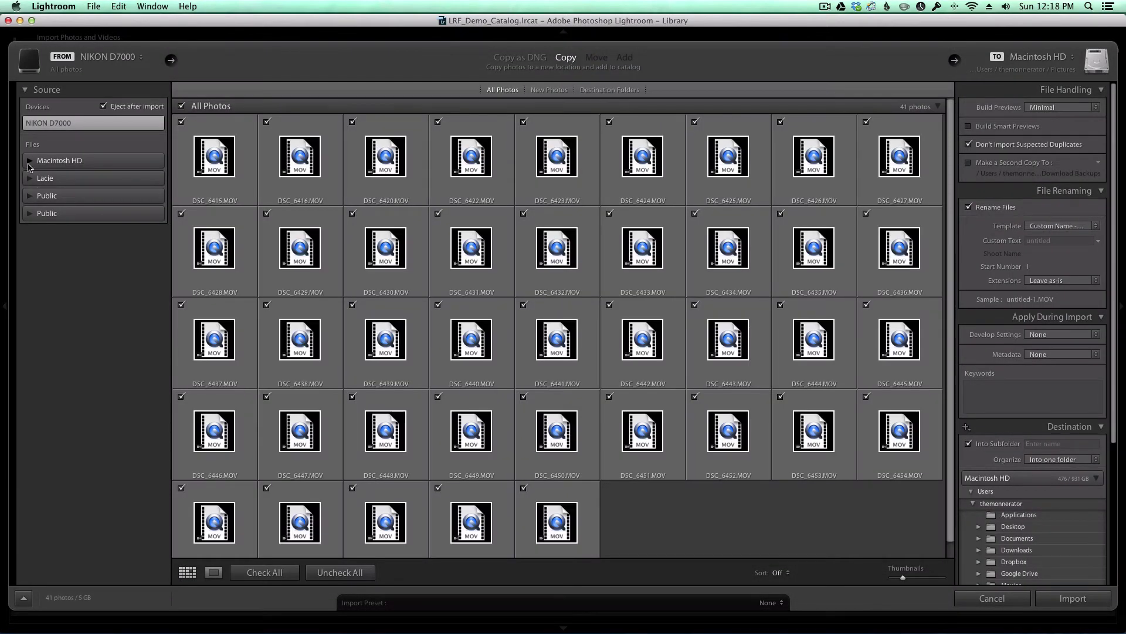
{"action": "left_click", "coordinate": [29, 160]}
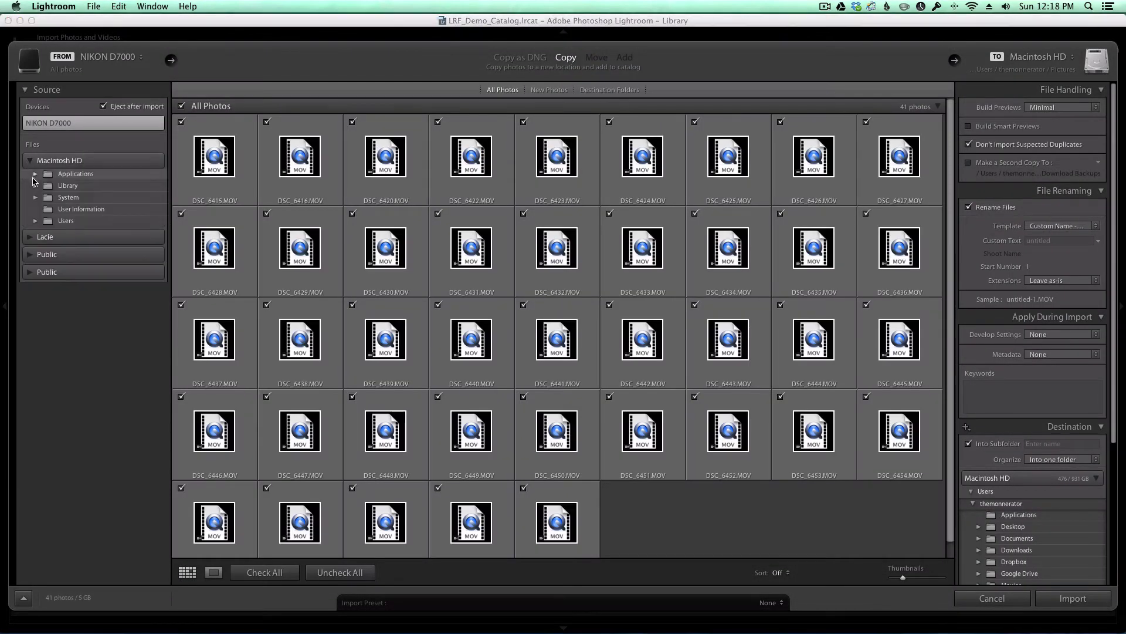
{"action": "left_click", "coordinate": [35, 221]}
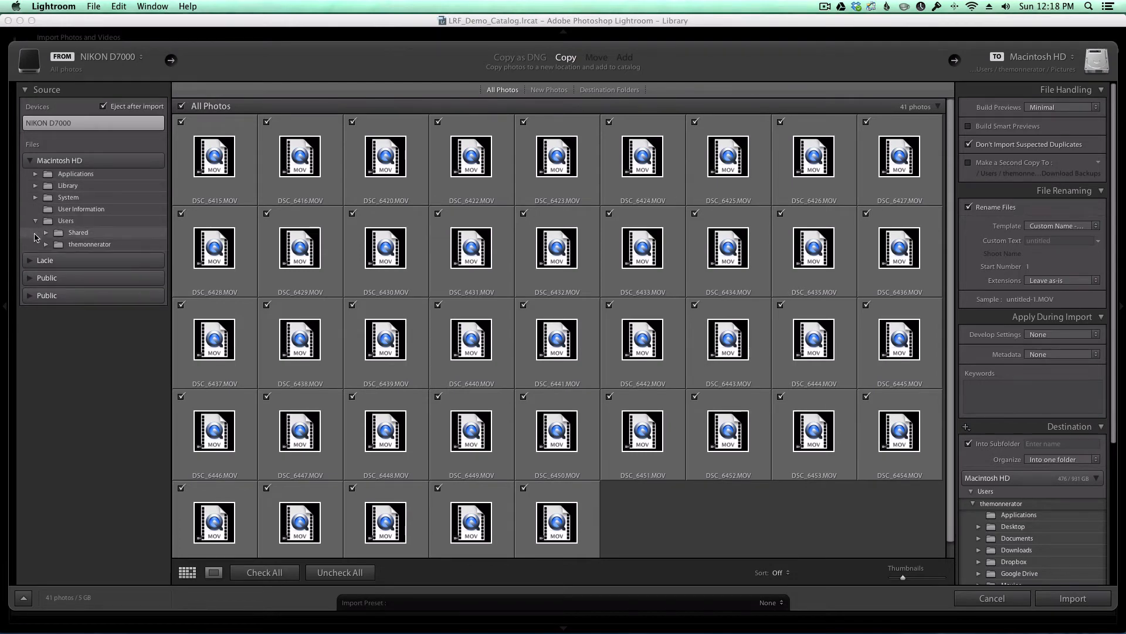
{"action": "left_click", "coordinate": [80, 244]}
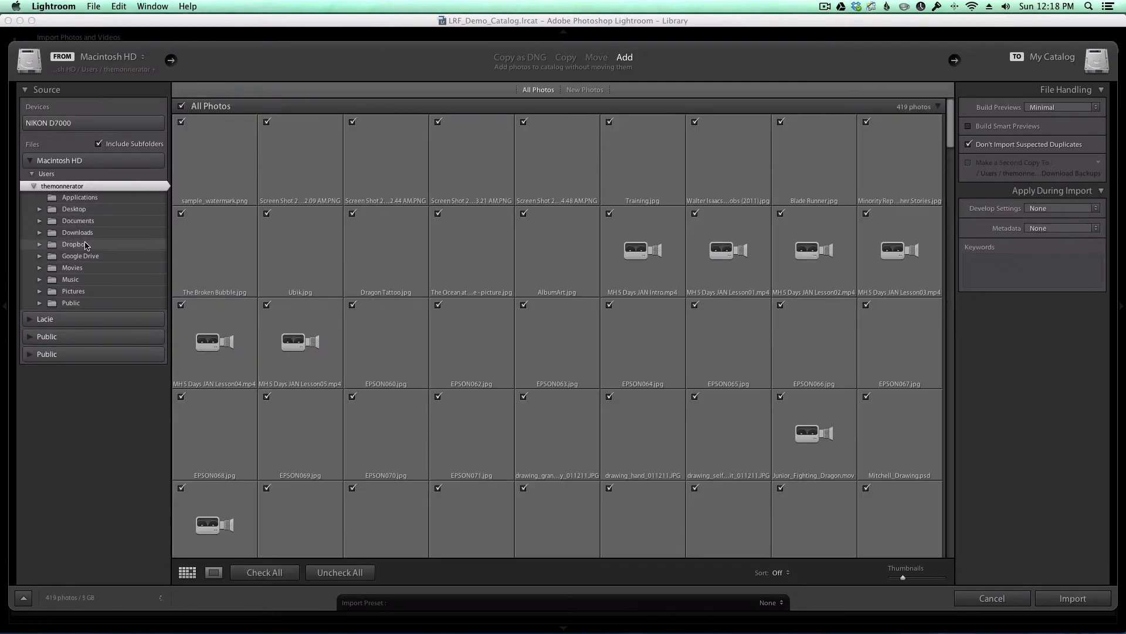
{"action": "left_click", "coordinate": [85, 244]}
{"action": "left_click", "coordinate": [87, 268]}
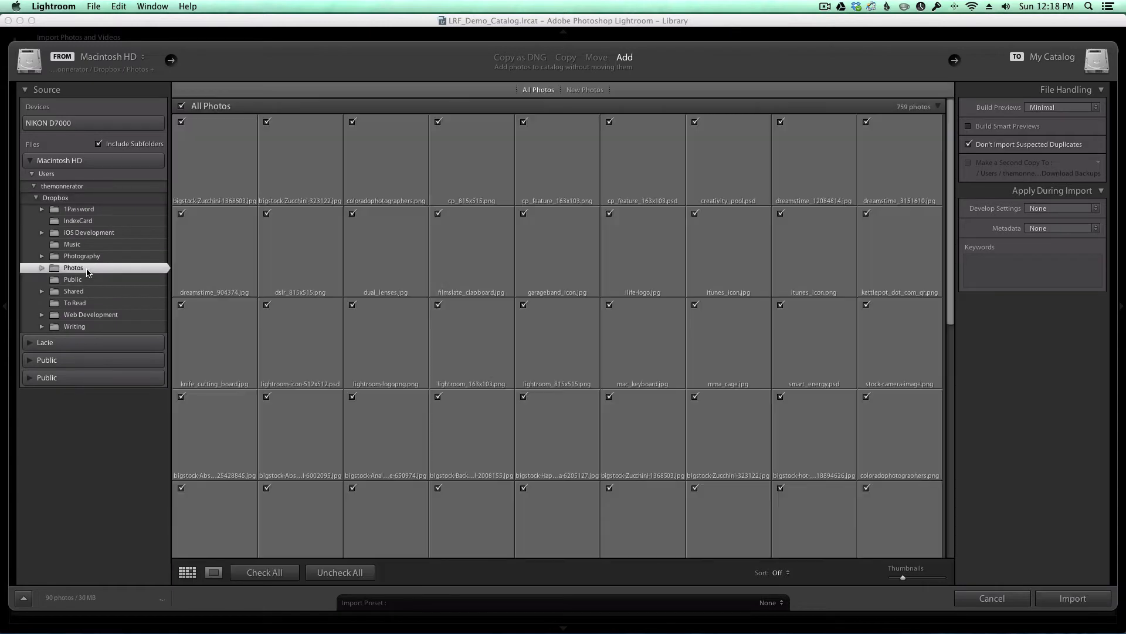
{"action": "left_click", "coordinate": [87, 271]}
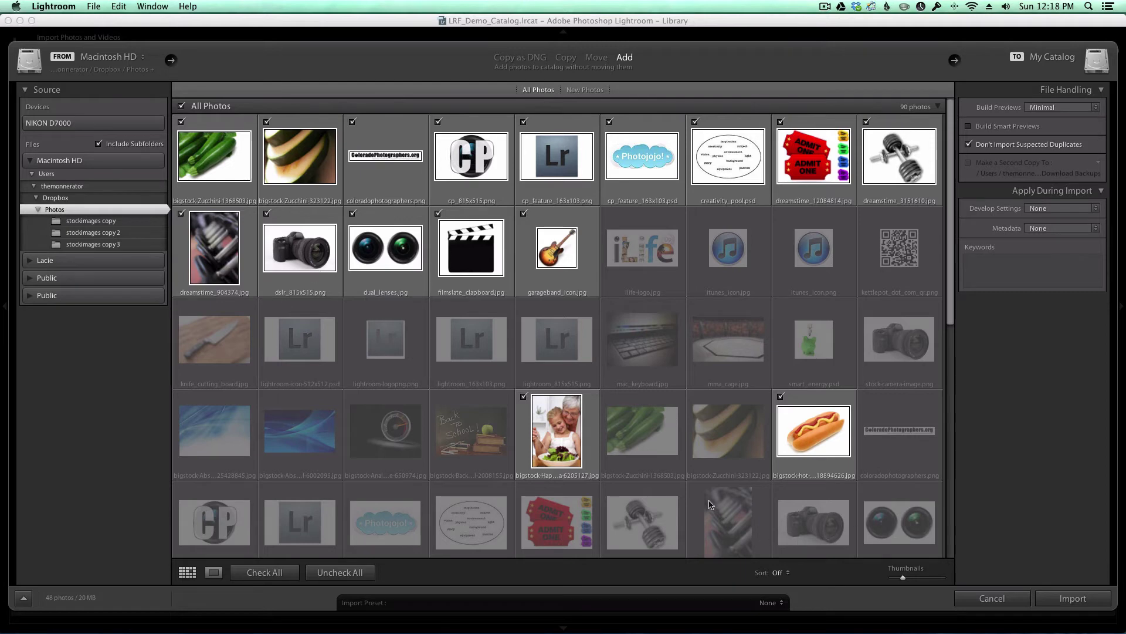
Step: Untick Don't Import Suspected Duplicates so all 90 photos (30 MB) are checked, and scroll the grid
{"action": "left_click", "coordinate": [969, 145]}
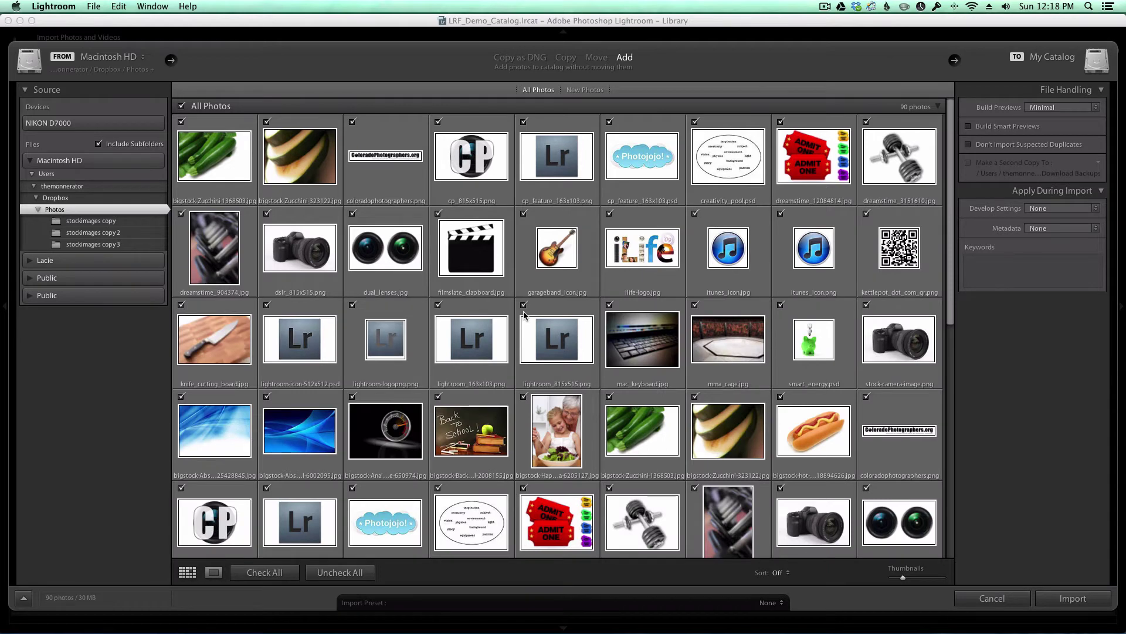
{"action": "scroll", "coordinate": [523, 311], "scroll_direction": "down", "scroll_amount": 3}
{"action": "scroll", "coordinate": [524, 315], "scroll_direction": "down", "scroll_amount": 1}
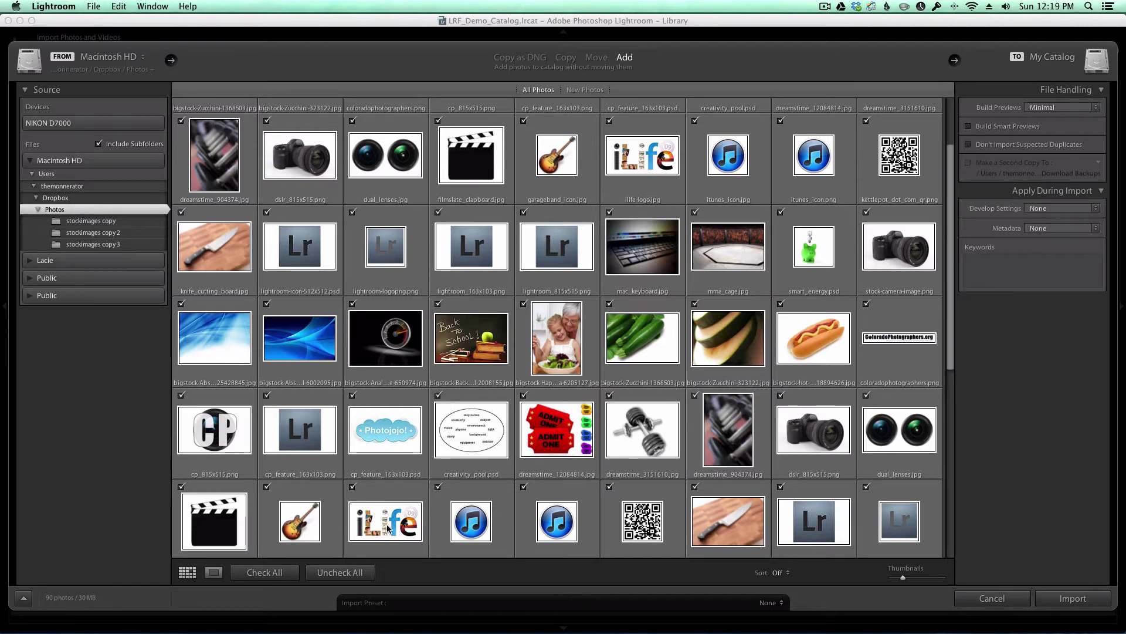
{"action": "scroll", "coordinate": [450, 462], "scroll_direction": "down", "scroll_amount": 1}
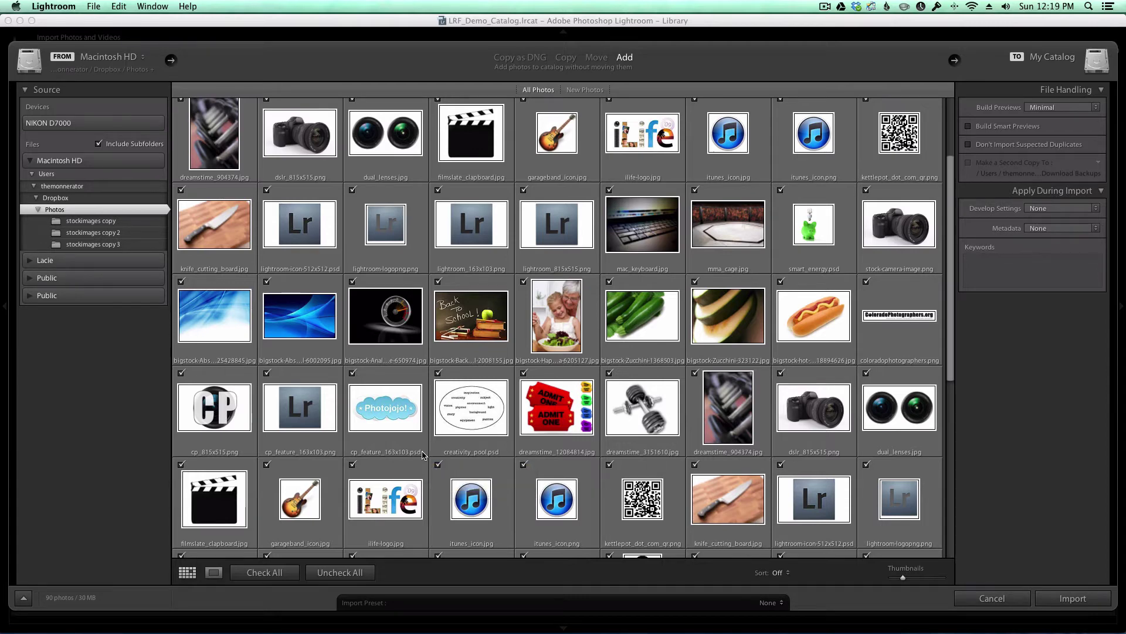
Step: Re-tick Don't Import Suspected Duplicates, leaving 48 of 90 photos (20 MB) checked, and review the grid
{"action": "left_click", "coordinate": [968, 144]}
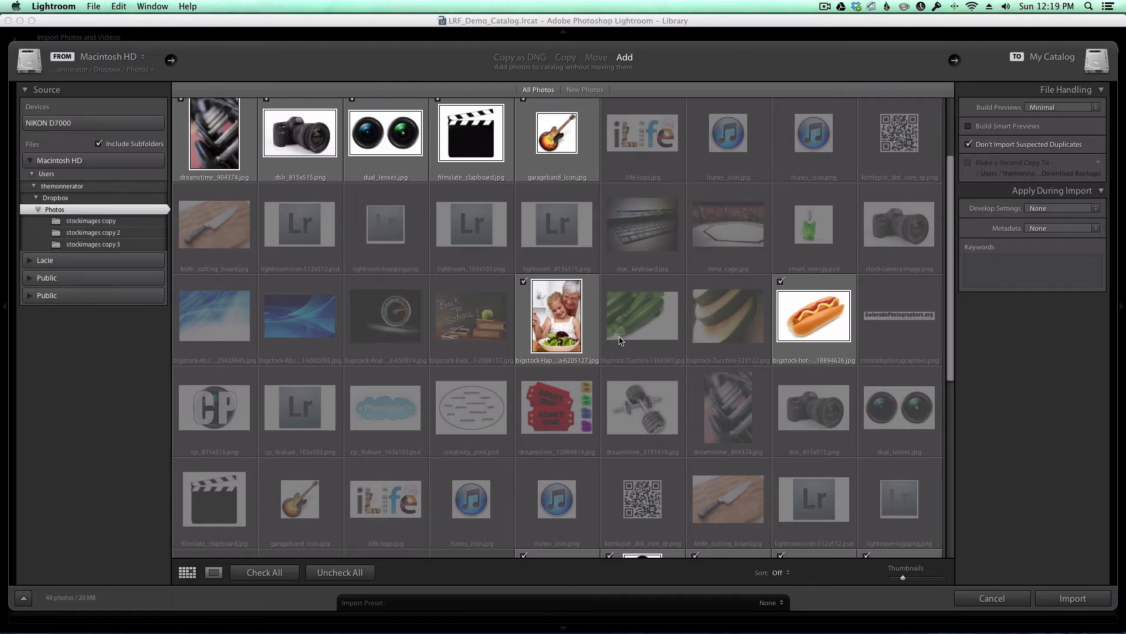
{"action": "mouse_move", "coordinate": [620, 340]}
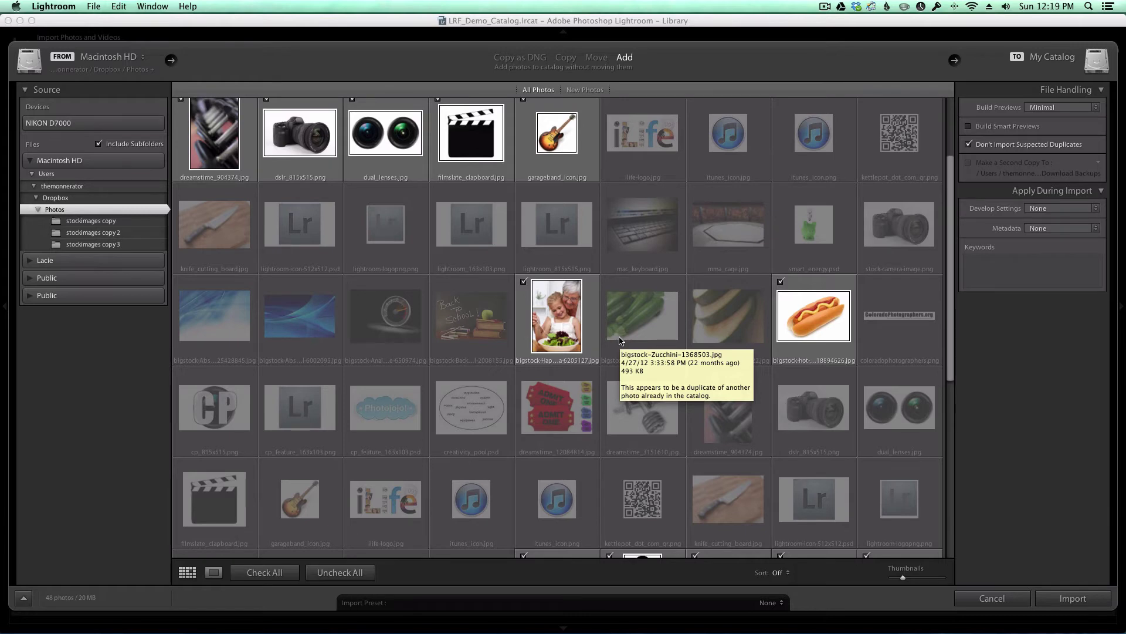
{"action": "mouse_move", "coordinate": [475, 270]}
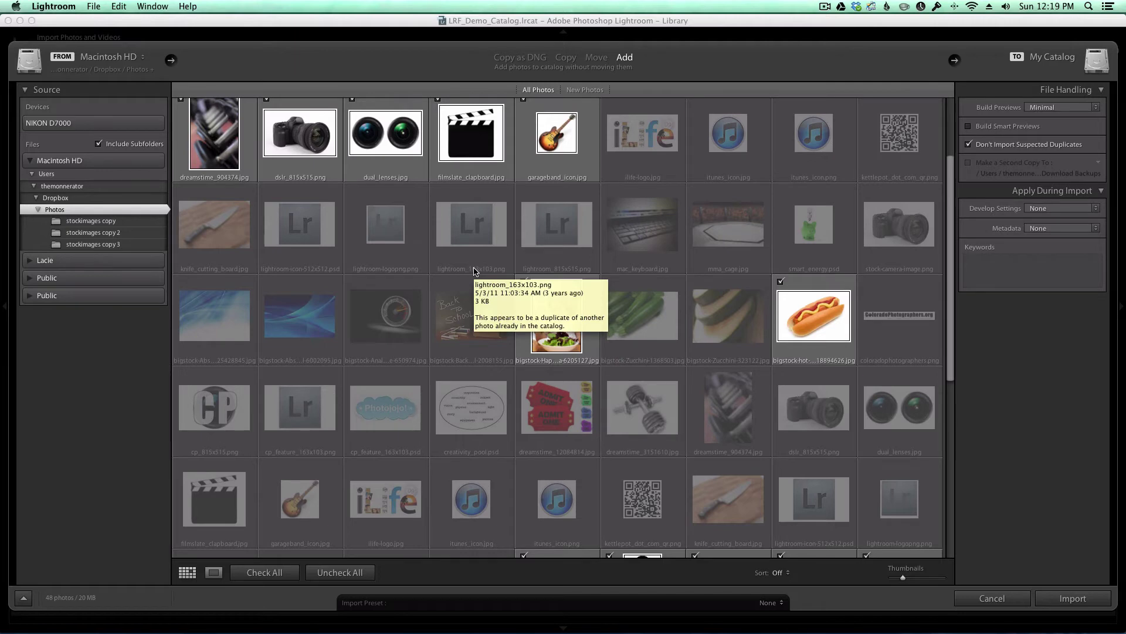
{"action": "scroll", "coordinate": [512, 275], "scroll_direction": "down", "scroll_amount": 3}
{"action": "scroll", "coordinate": [535, 325], "scroll_direction": "up", "scroll_amount": 5}
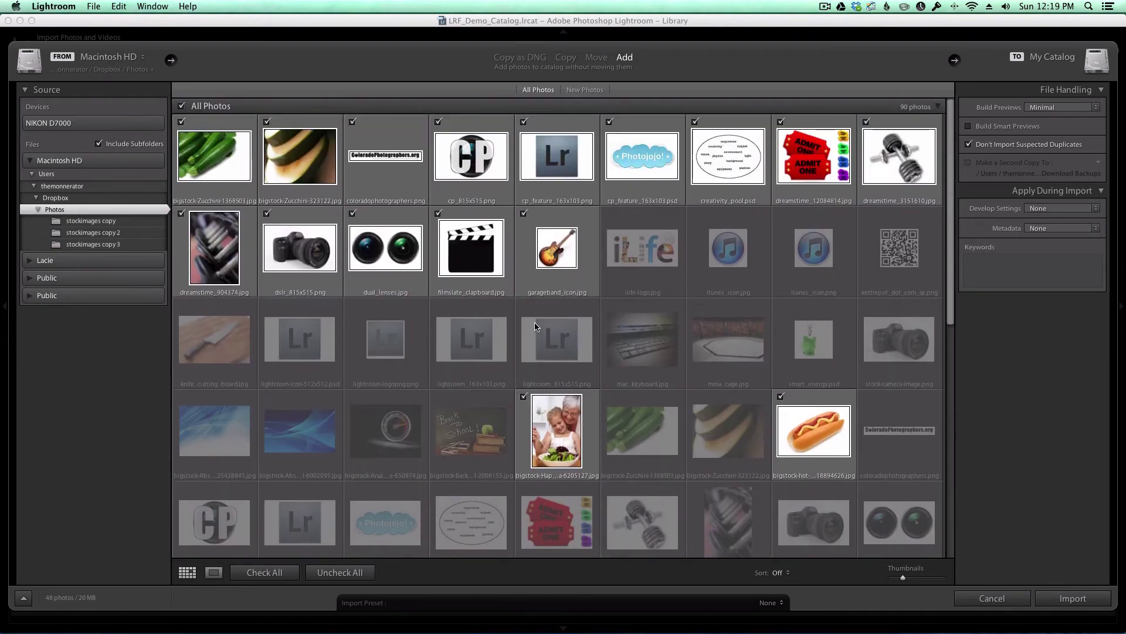
{"action": "scroll", "coordinate": [534, 327], "scroll_direction": "down", "scroll_amount": 2}
{"action": "scroll", "coordinate": [534, 322], "scroll_direction": "down", "scroll_amount": 6}
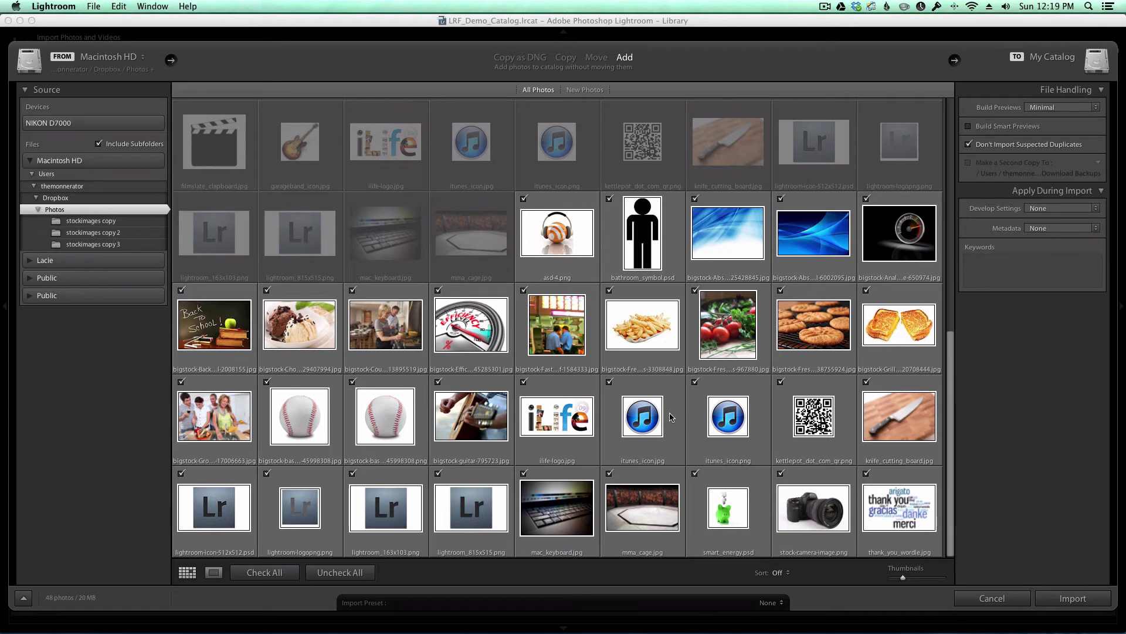
{"action": "scroll", "coordinate": [701, 404], "scroll_direction": "up", "scroll_amount": 1}
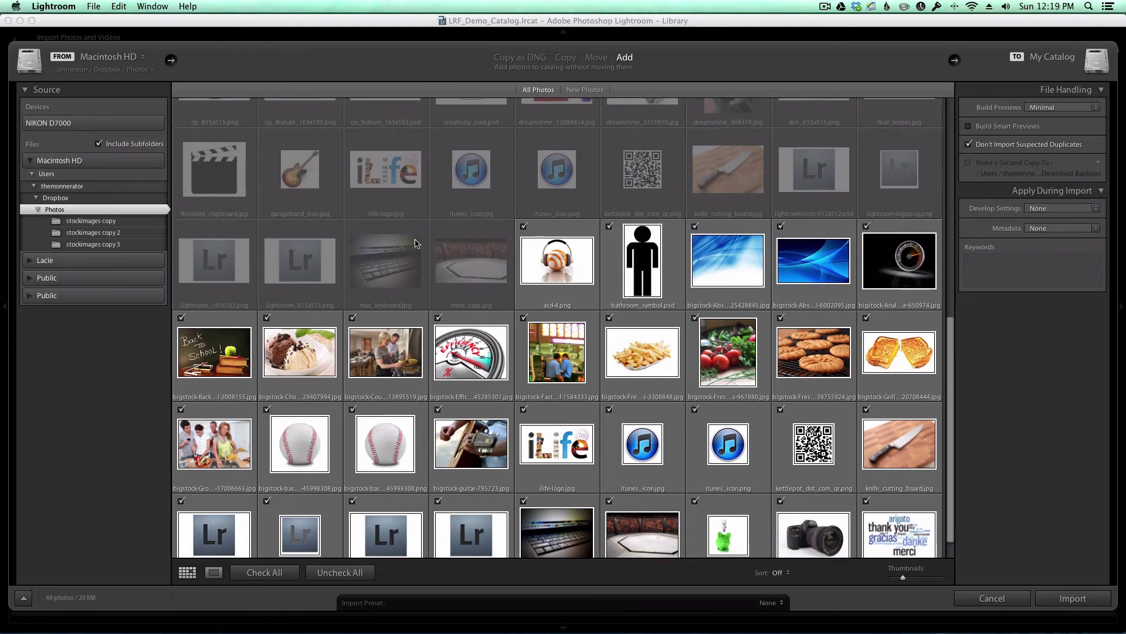
{"action": "scroll", "coordinate": [409, 213], "scroll_direction": "up", "scroll_amount": 4}
{"action": "scroll", "coordinate": [407, 209], "scroll_direction": "up", "scroll_amount": 4}
{"action": "scroll", "coordinate": [569, 410], "scroll_direction": "down", "scroll_amount": 10}
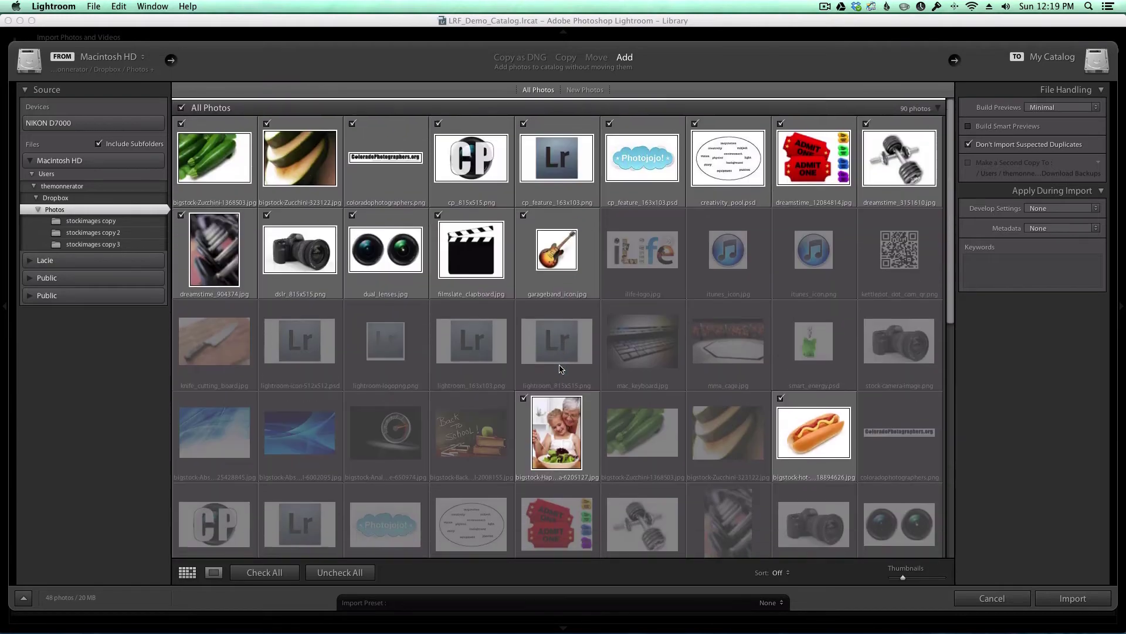
{"action": "scroll", "coordinate": [560, 368], "scroll_direction": "down", "scroll_amount": 3}
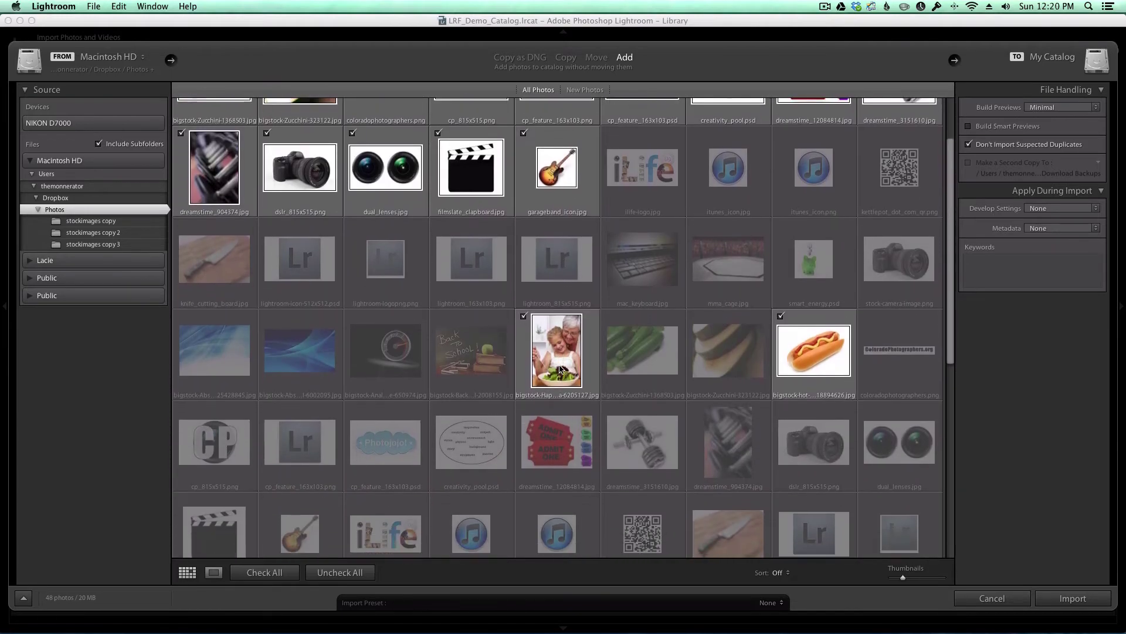
{"action": "scroll", "coordinate": [560, 368], "scroll_direction": "down", "scroll_amount": 5}
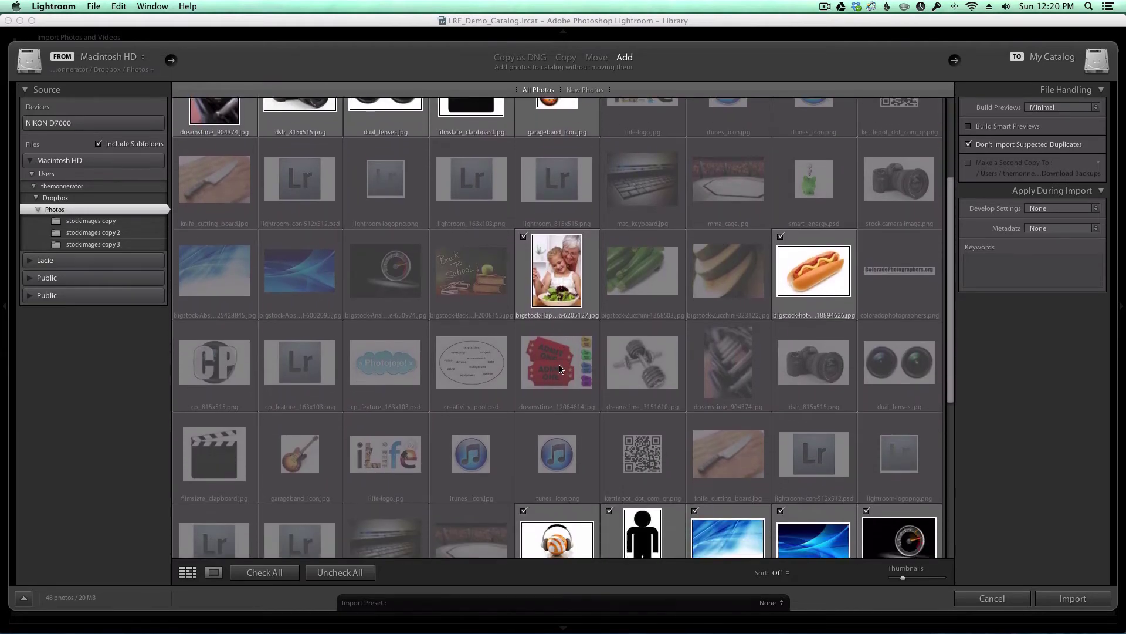
Step: Import the 48 checked photos, then view stockimages copy, copy 2, copy 3 and finally Photos
{"action": "left_click", "coordinate": [1088, 599]}
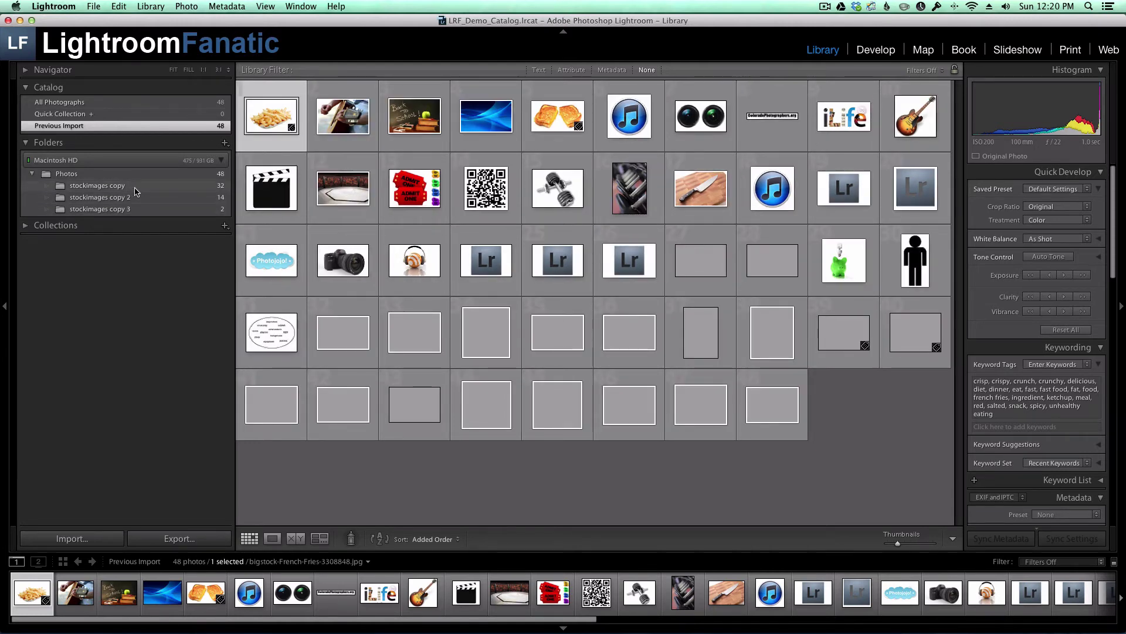
{"action": "left_click", "coordinate": [122, 187]}
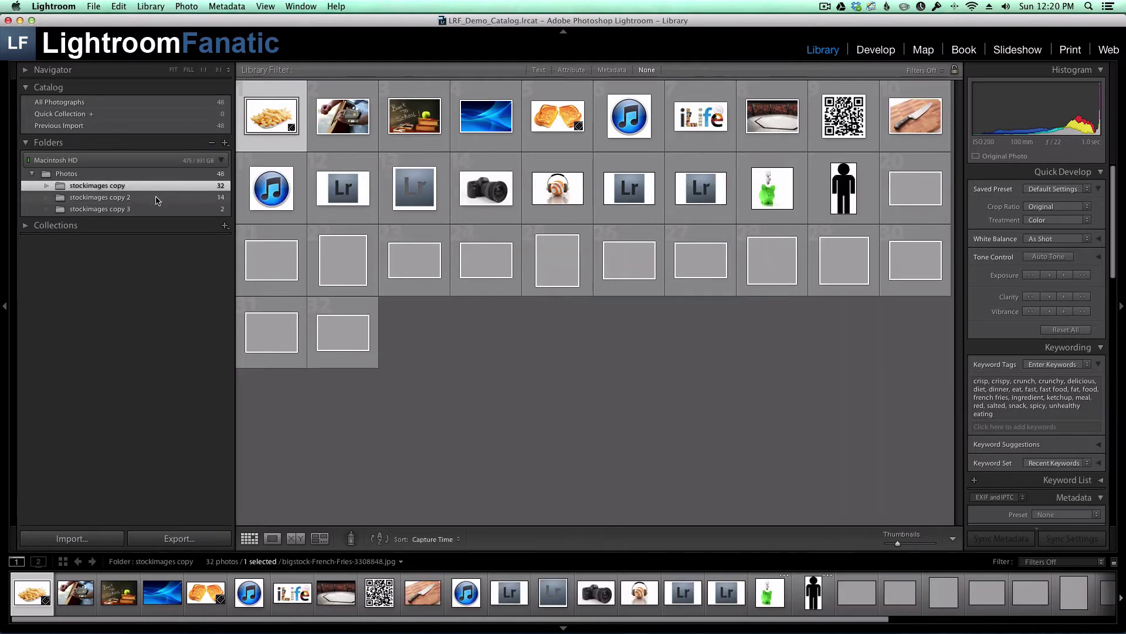
{"action": "left_click", "coordinate": [157, 200]}
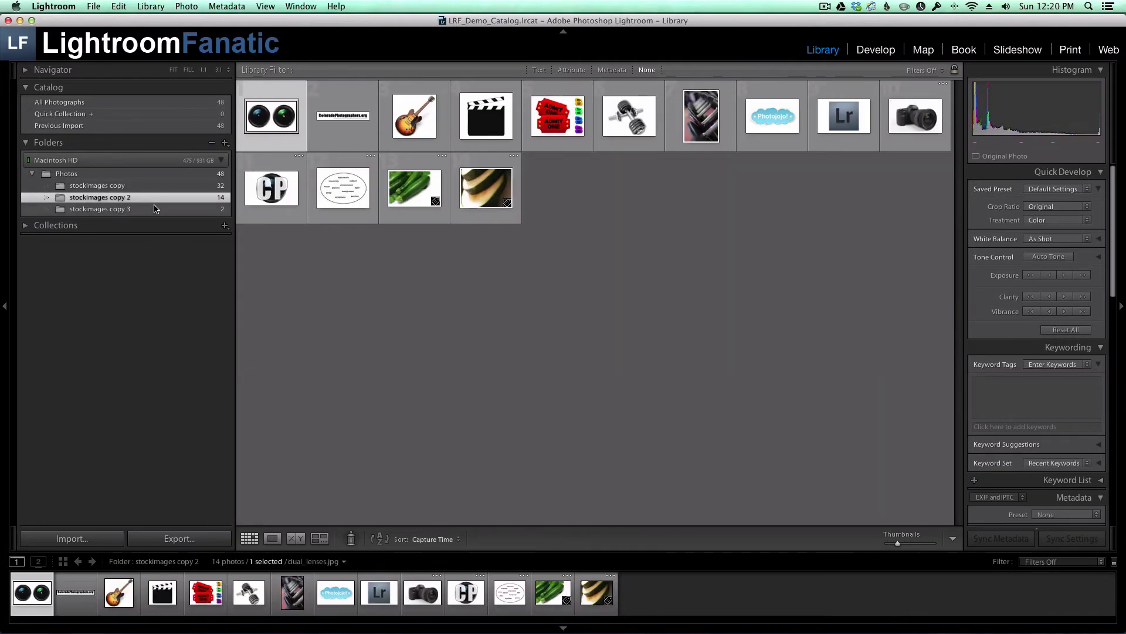
{"action": "left_click", "coordinate": [151, 210]}
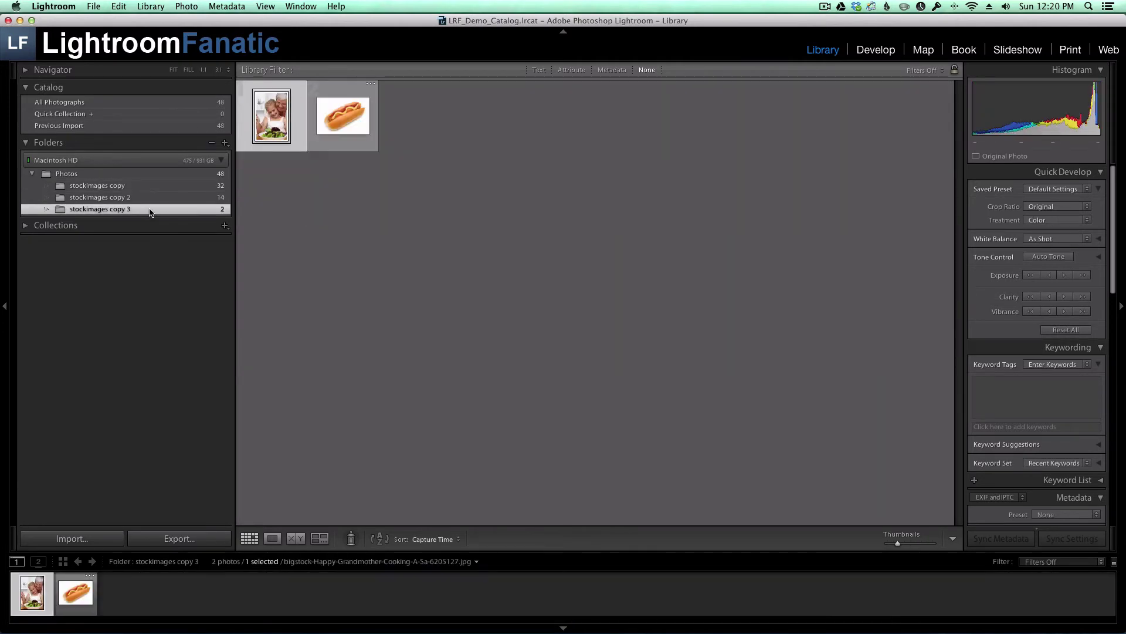
{"action": "left_click", "coordinate": [115, 175]}
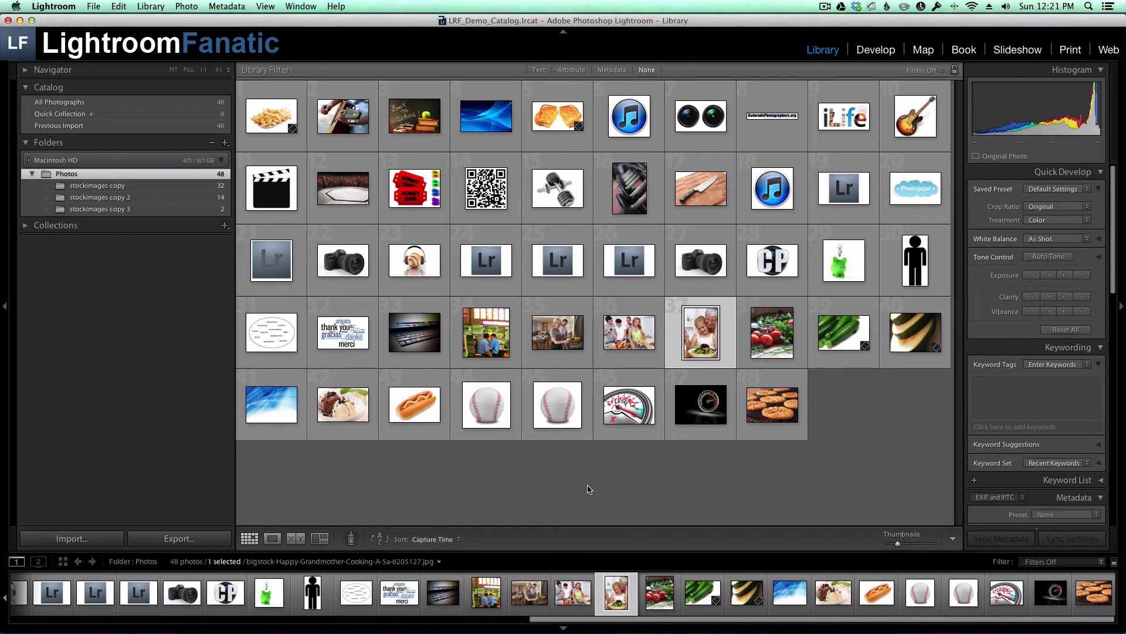
Step: Select all 48 photos and create a 'deduplicated' folder inside Photos that includes them
{"action": "key", "text": "super+a"}
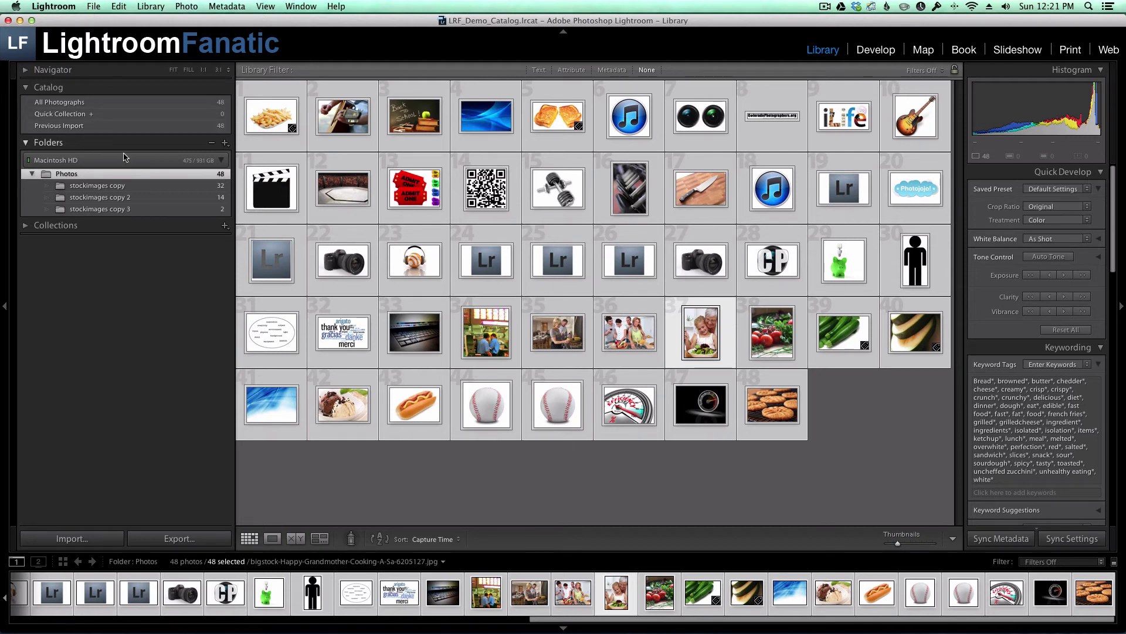
{"action": "right_click", "coordinate": [92, 177]}
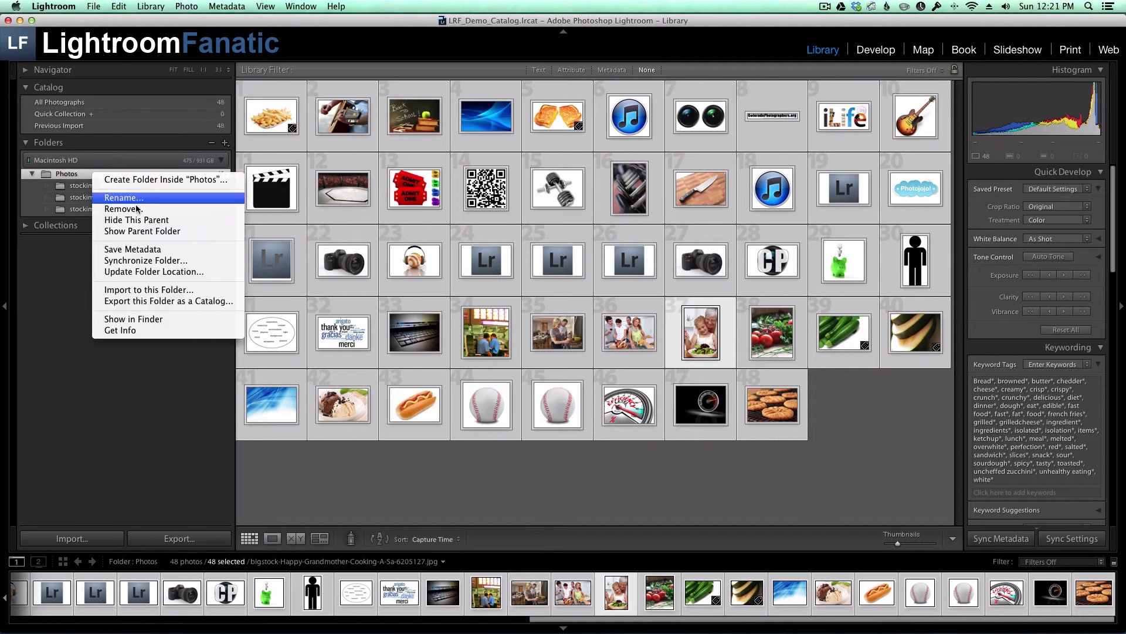
{"action": "left_click", "coordinate": [128, 181]}
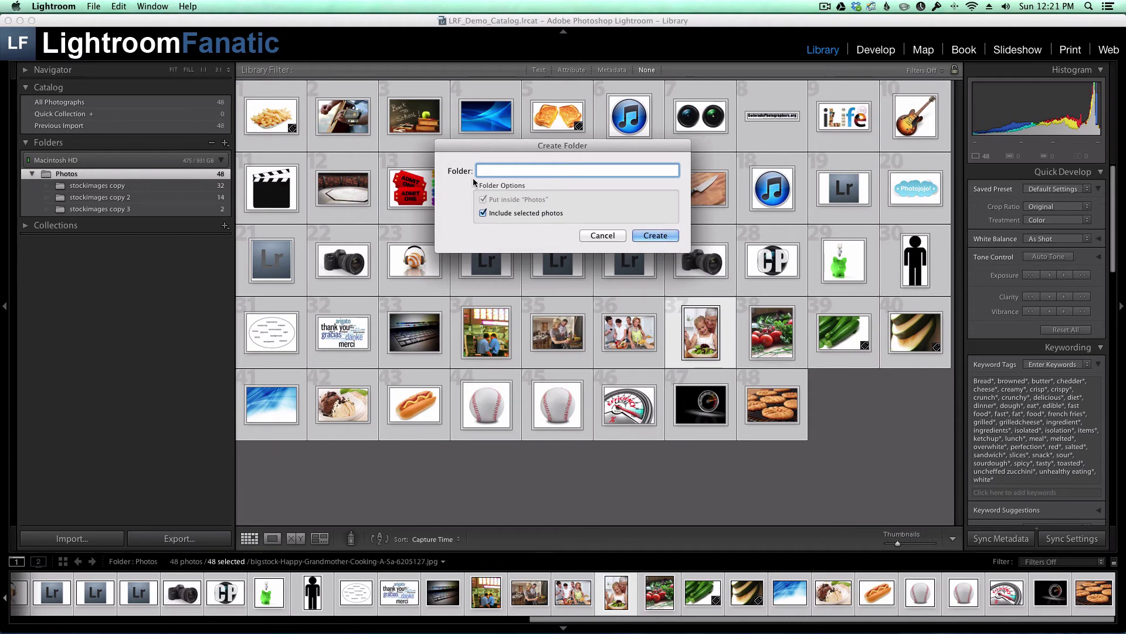
{"action": "type", "text": "deduplicated"}
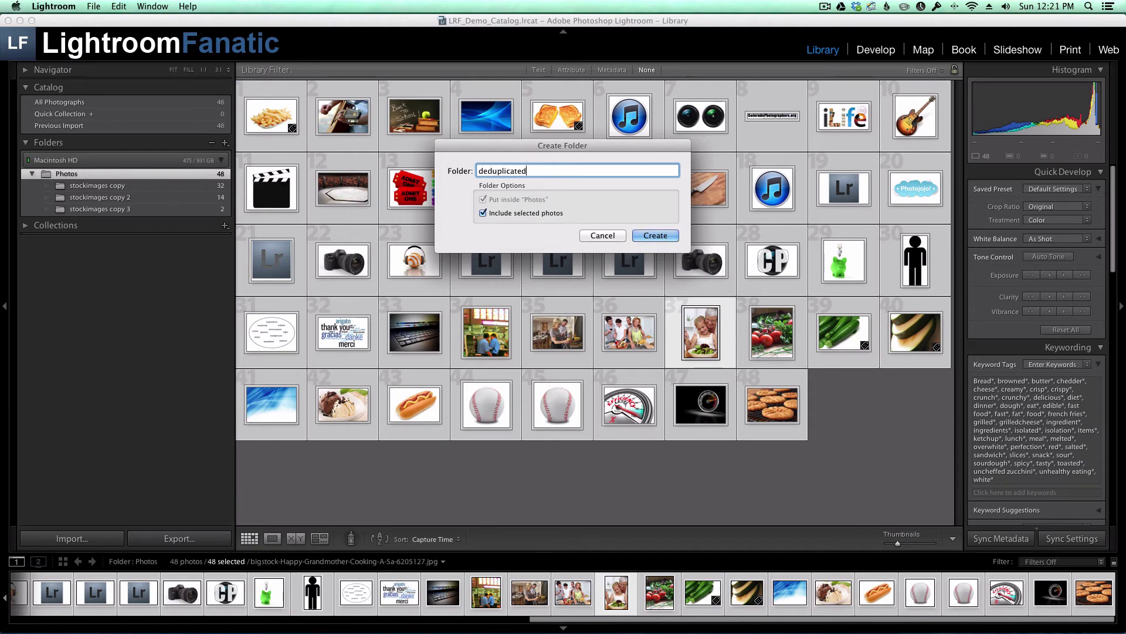
{"action": "left_click", "coordinate": [652, 235]}
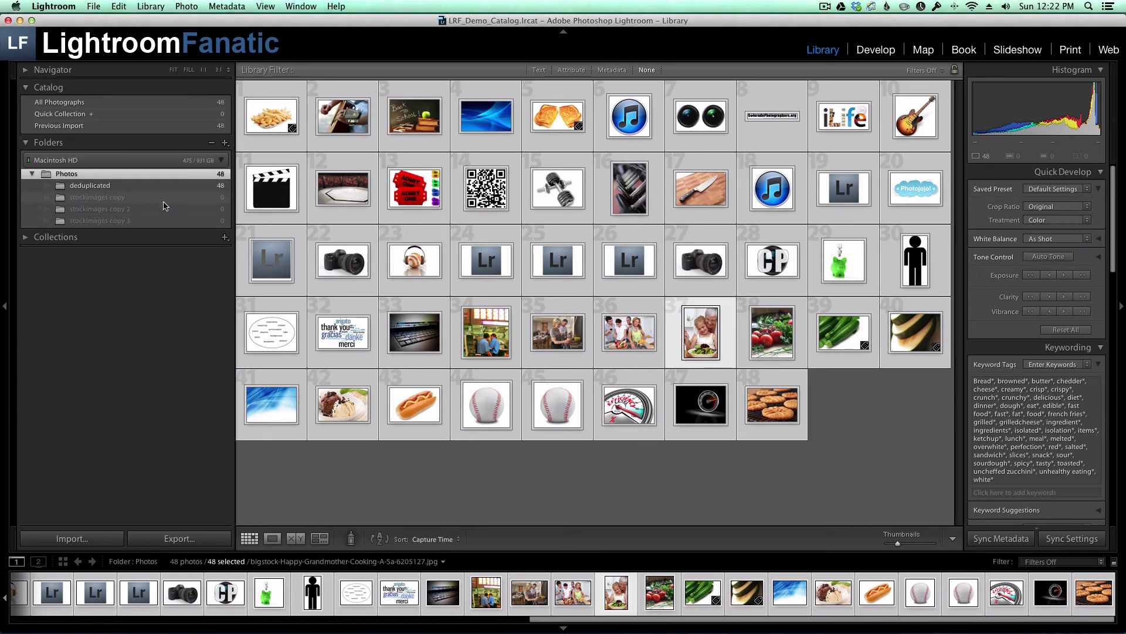
Step: In Finder, open the deduplicated folder to confirm it holds the 48 files
{"action": "key", "text": "super+Tab"}
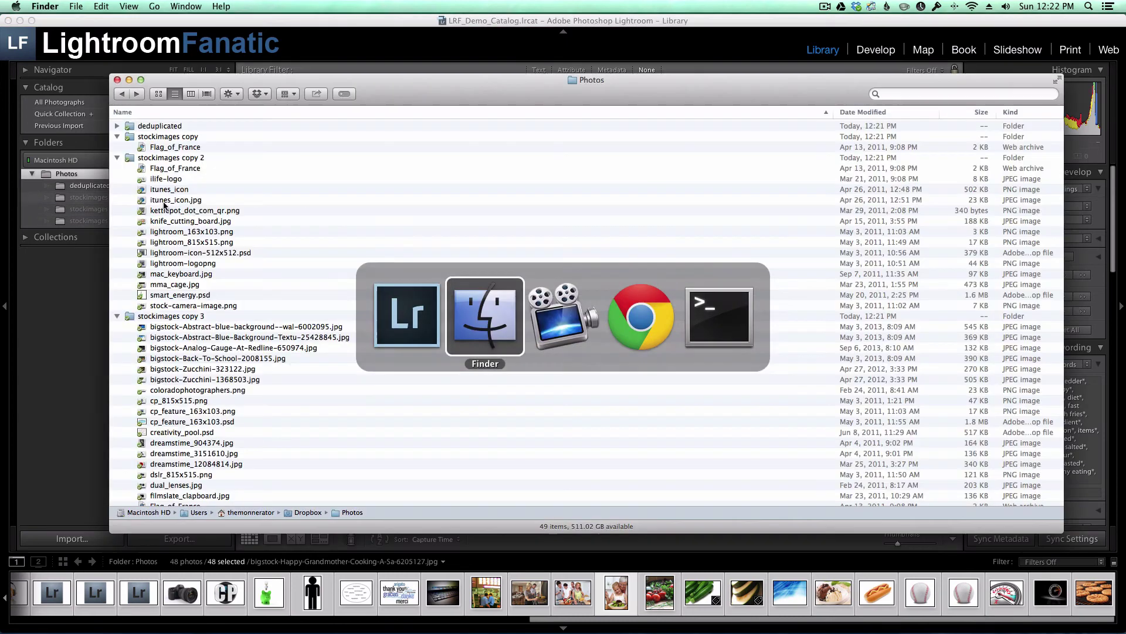
{"action": "double_click", "coordinate": [152, 127]}
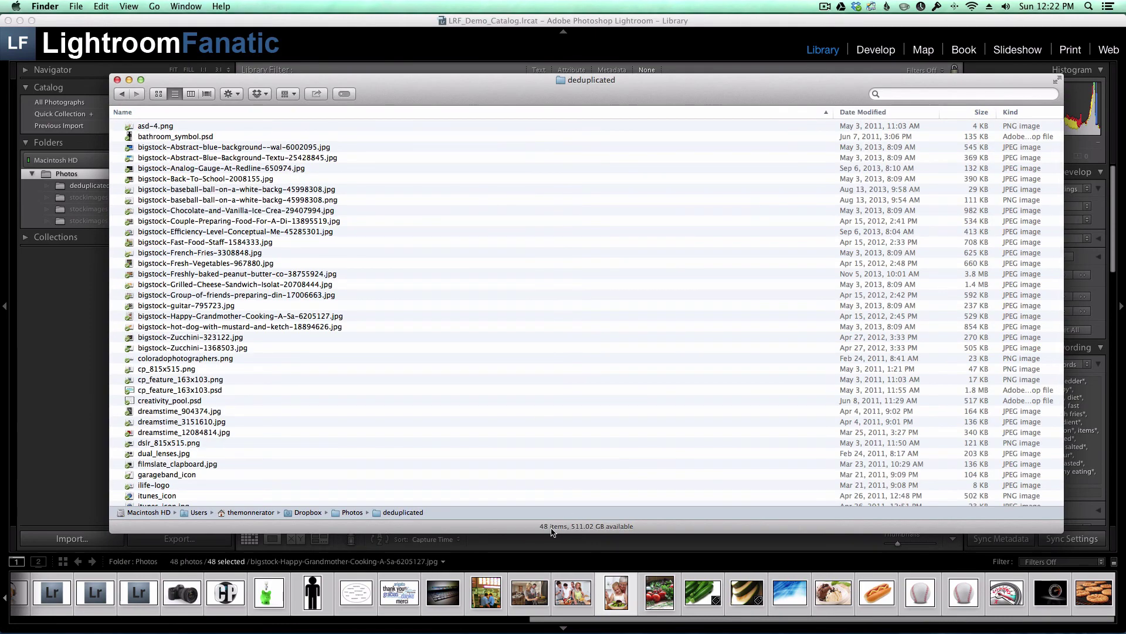
{"action": "scroll", "coordinate": [267, 245], "scroll_direction": "down", "scroll_amount": 5}
{"action": "scroll", "coordinate": [268, 245], "scroll_direction": "up", "scroll_amount": 6}
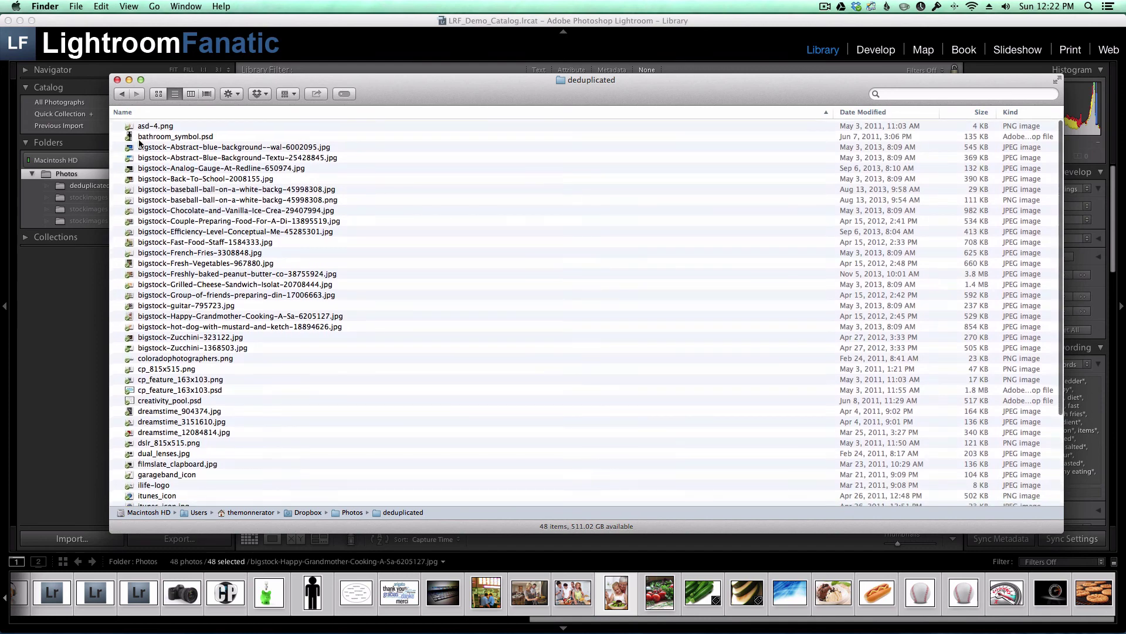
Step: Back in Photos, inspect the duplicate files left in the stockimages copy folders
{"action": "left_click", "coordinate": [122, 94]}
{"action": "left_click", "coordinate": [181, 148]}
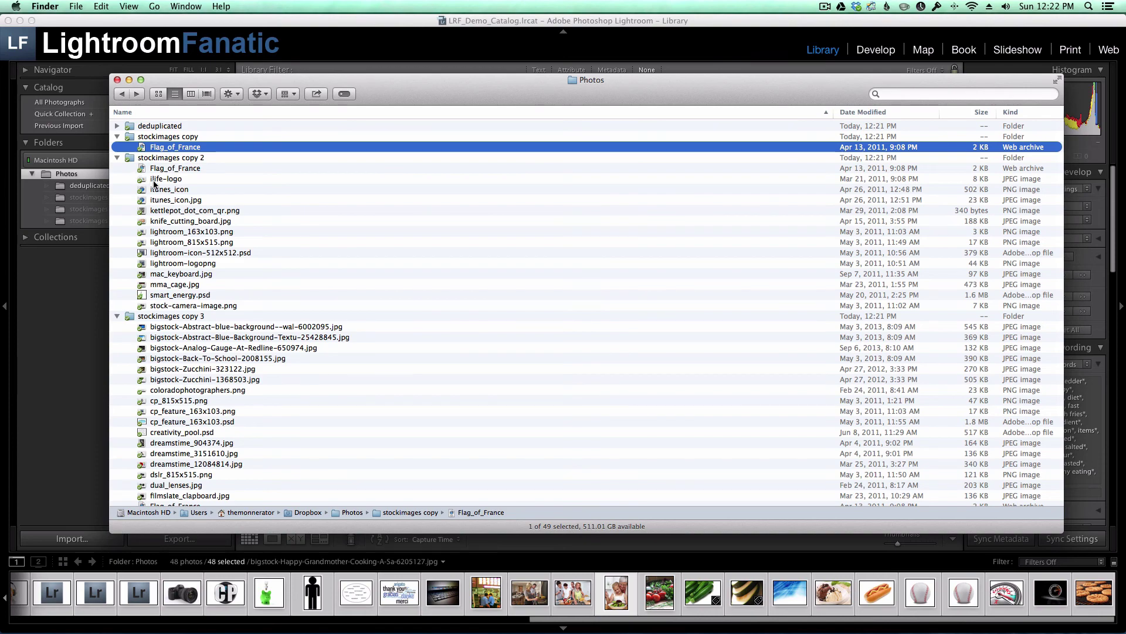
{"action": "scroll", "coordinate": [246, 346], "scroll_direction": "down", "scroll_amount": 5}
{"action": "scroll", "coordinate": [250, 346], "scroll_direction": "up", "scroll_amount": 5}
{"action": "left_click", "coordinate": [312, 148]}
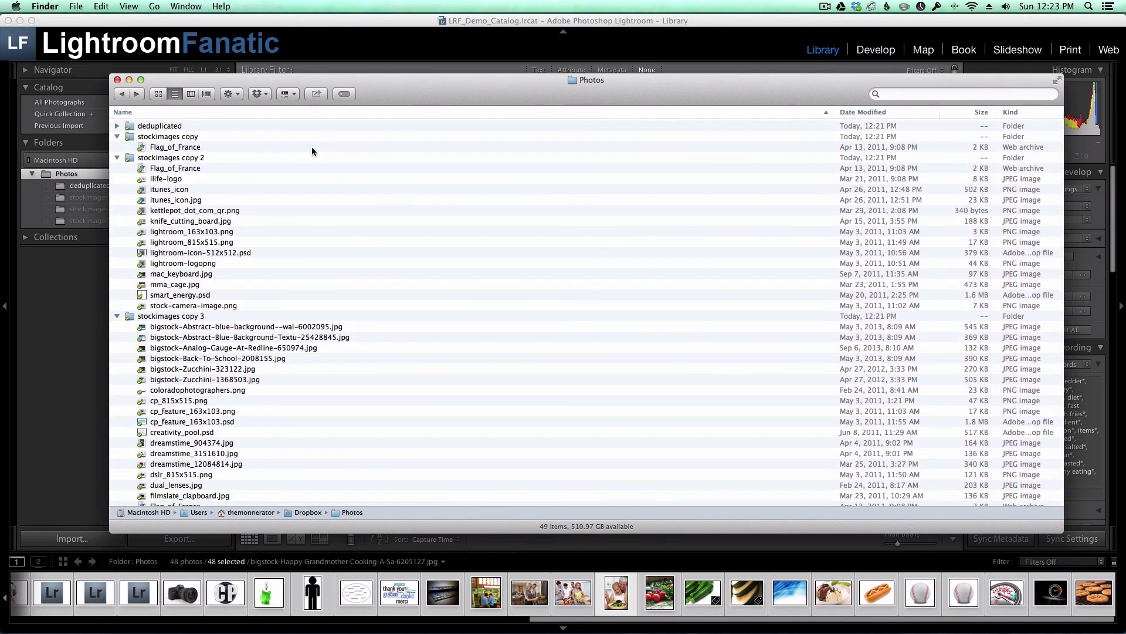
{"action": "double_click", "coordinate": [169, 128]}
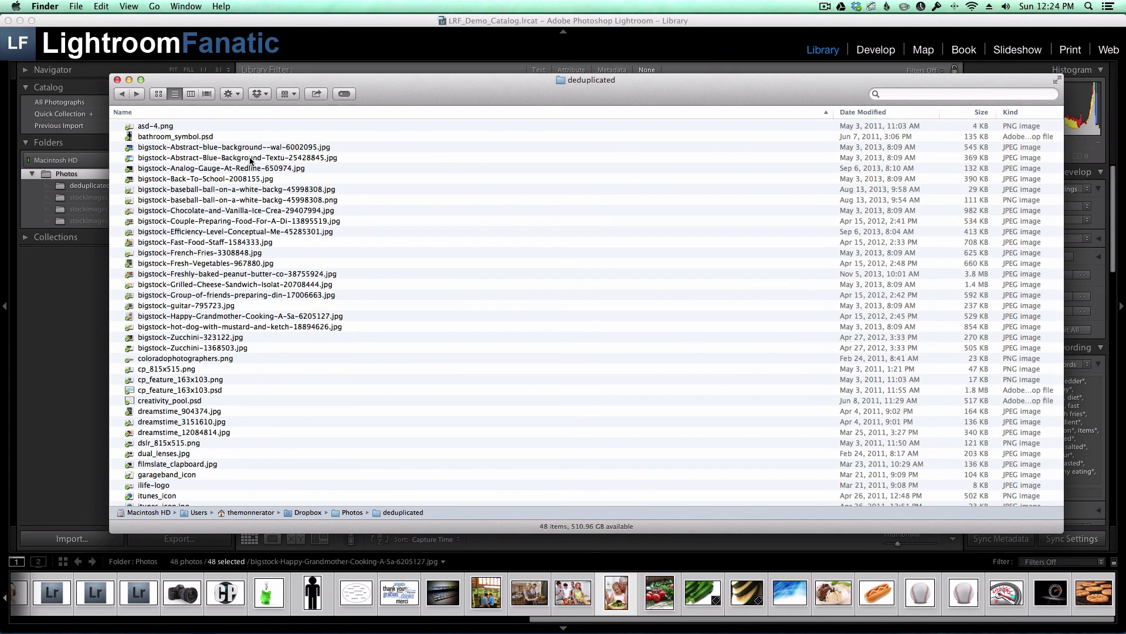
{"action": "left_click", "coordinate": [122, 95]}
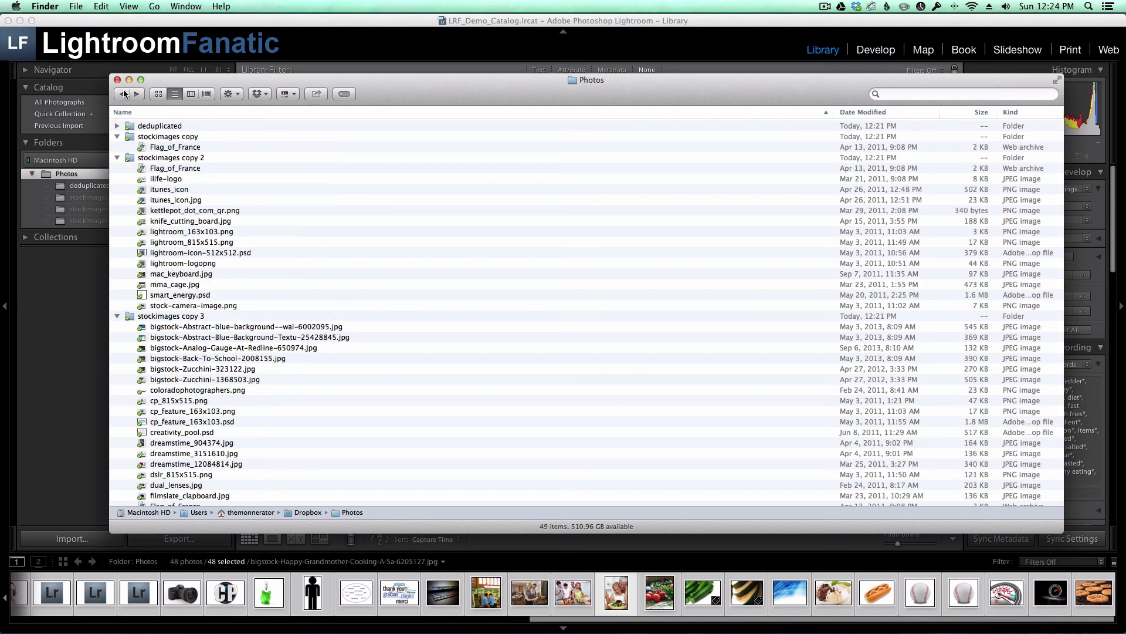
{"action": "left_click", "coordinate": [206, 135]}
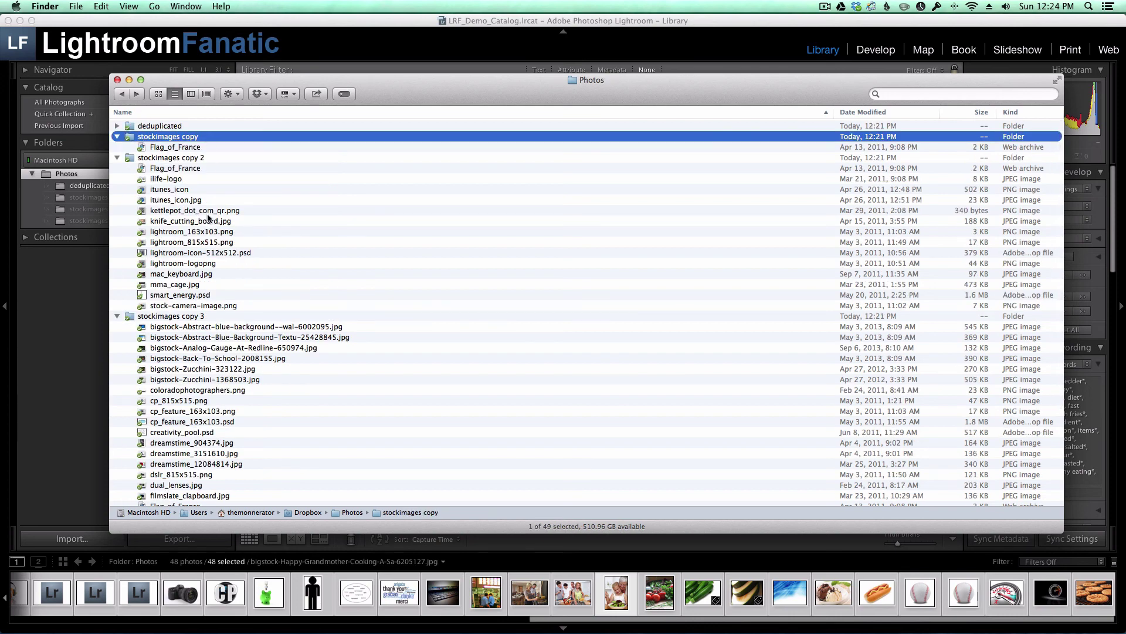